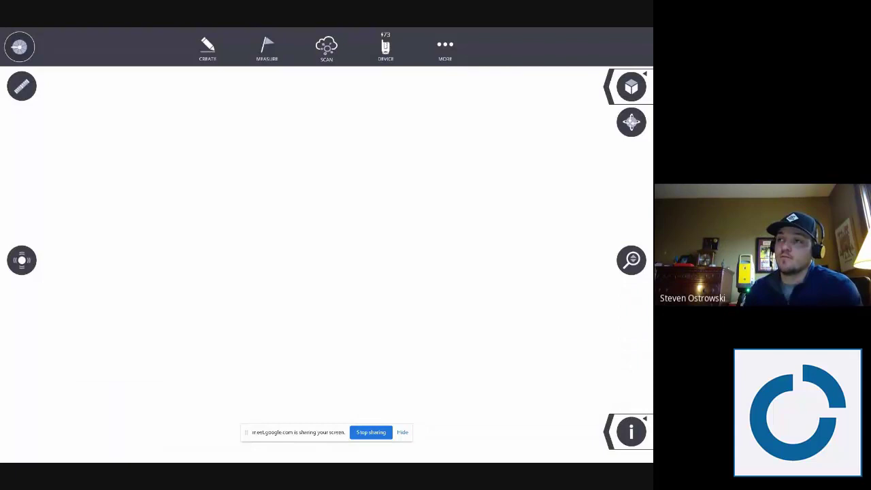
Confirm the X7 connection, then set the instrument up aimed north with its location stored
click(399, 53)
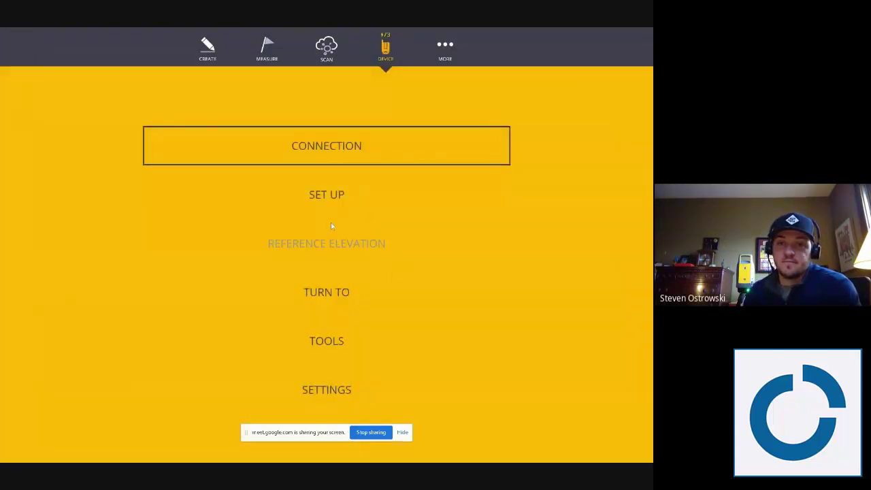
key(Return)
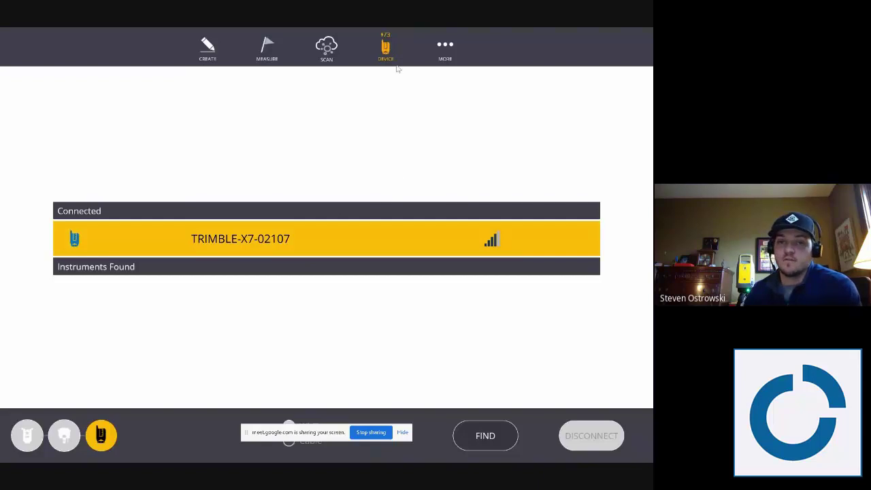
click(384, 52)
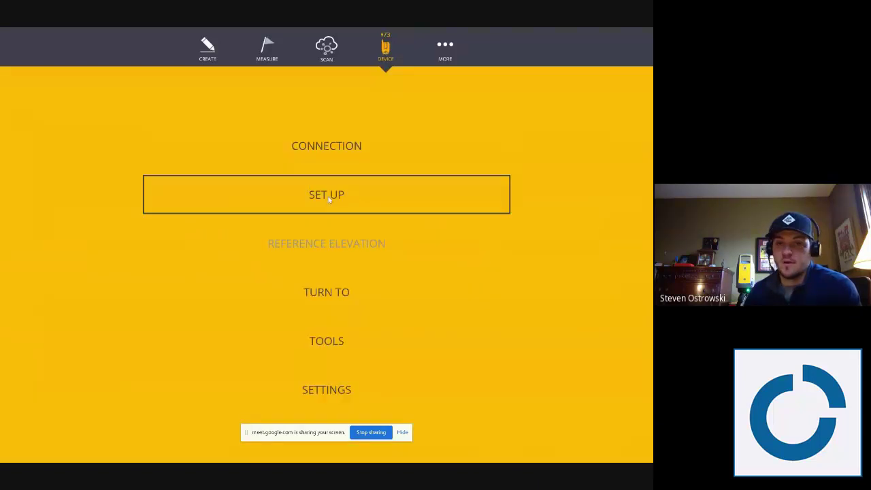
click(362, 210)
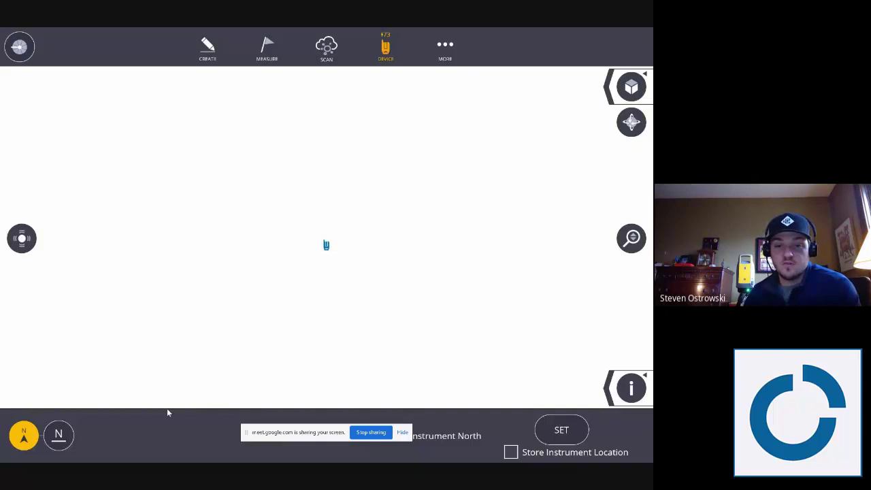
click(402, 433)
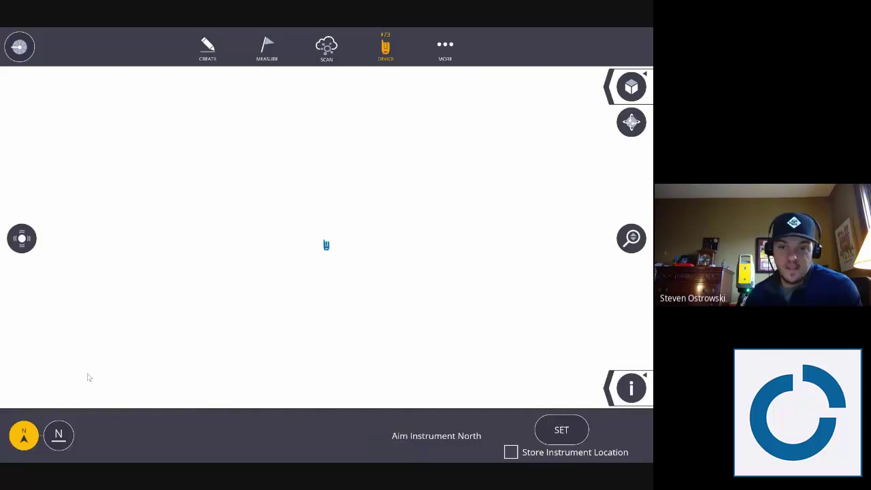
click(561, 434)
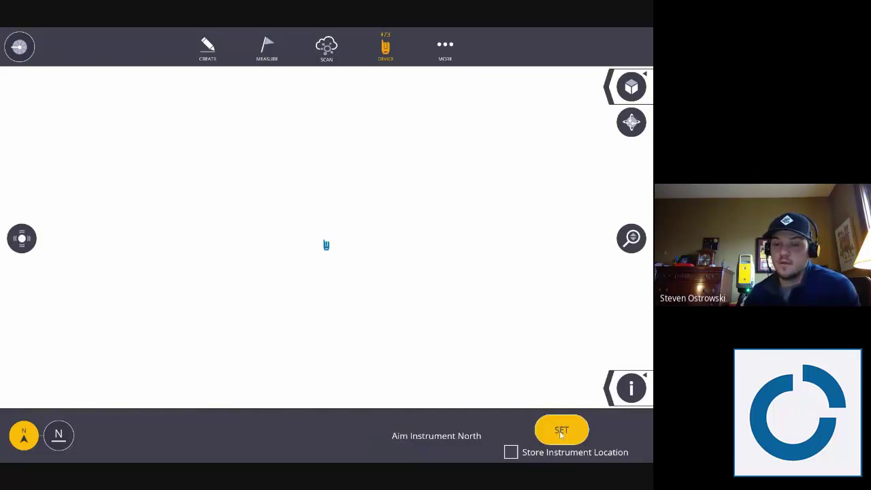
click(511, 451)
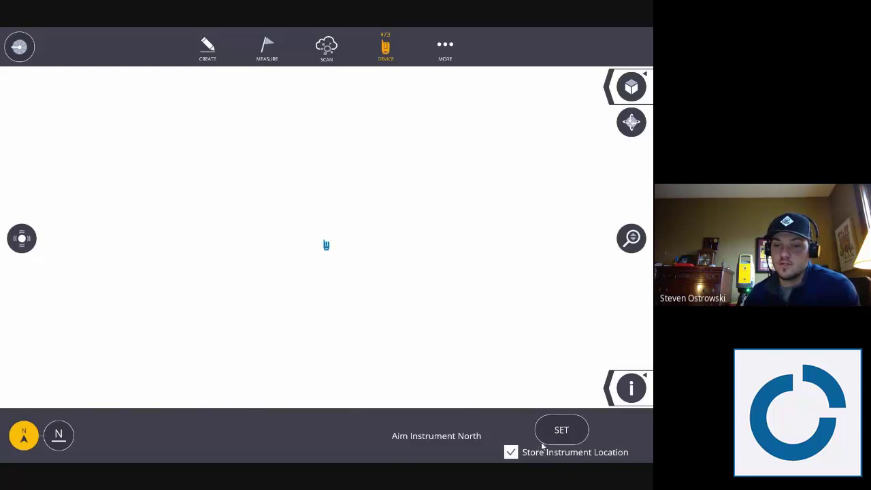
click(548, 435)
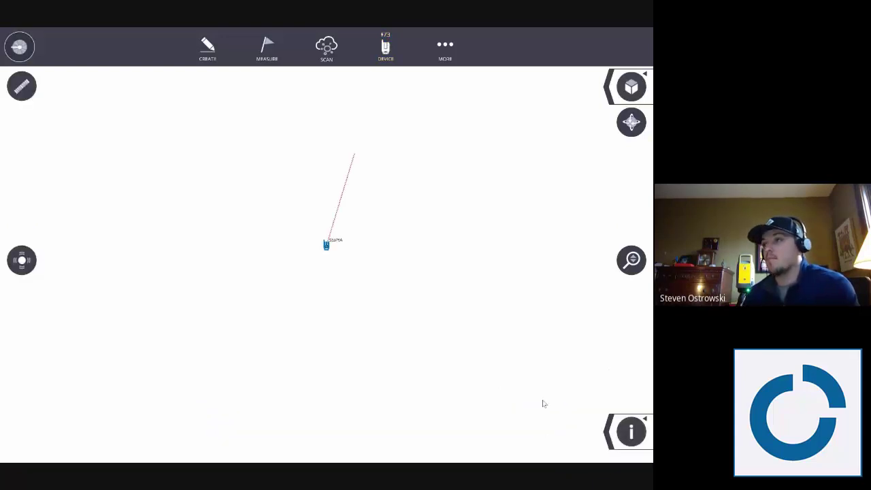
Steer the instrument onto the reference point with the joystick sliders and measure its elevation
click(400, 50)
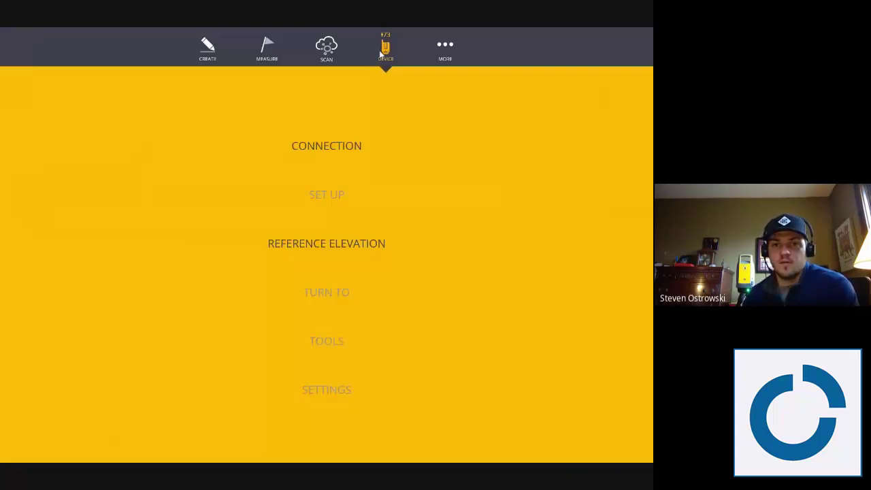
click(333, 242)
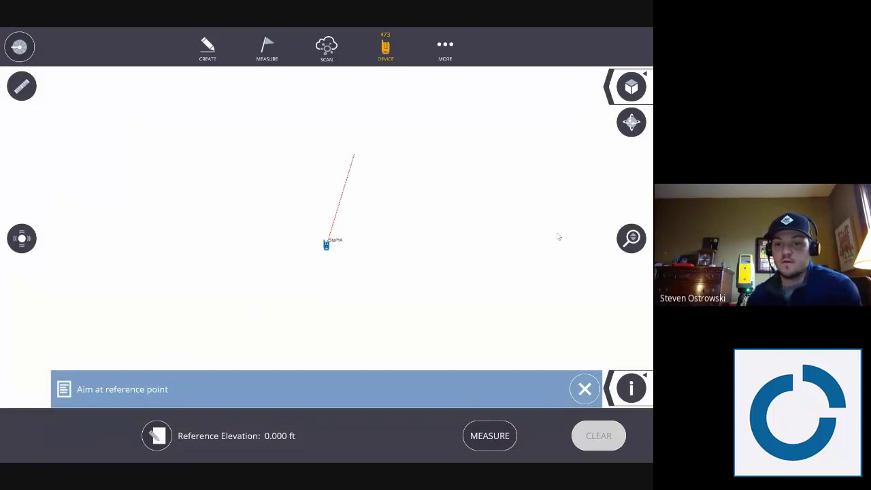
click(29, 244)
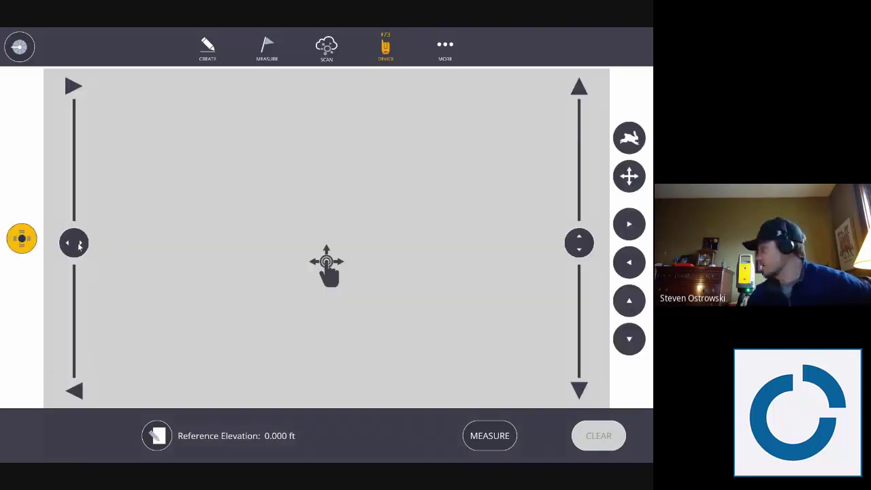
mouse_move(79, 246)
mouse_down()
mouse_move(87, 197)
mouse_move(87, 337)
mouse_up()
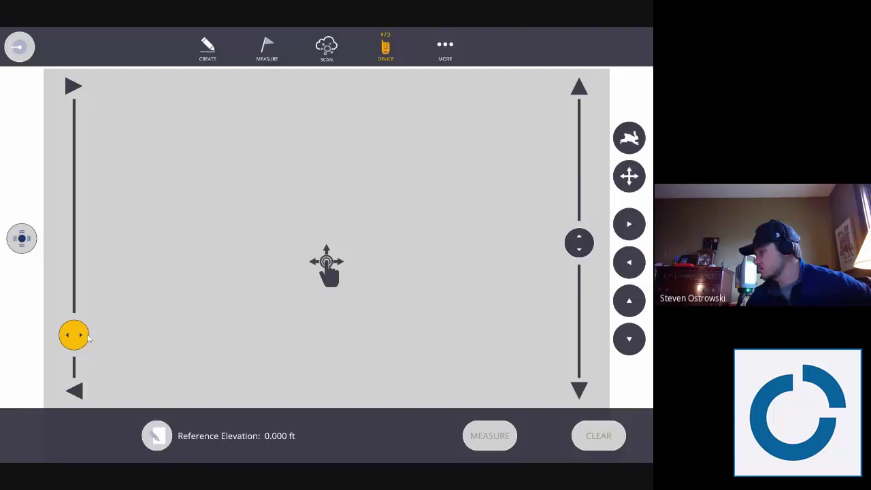
drag(87, 338, 85, 334)
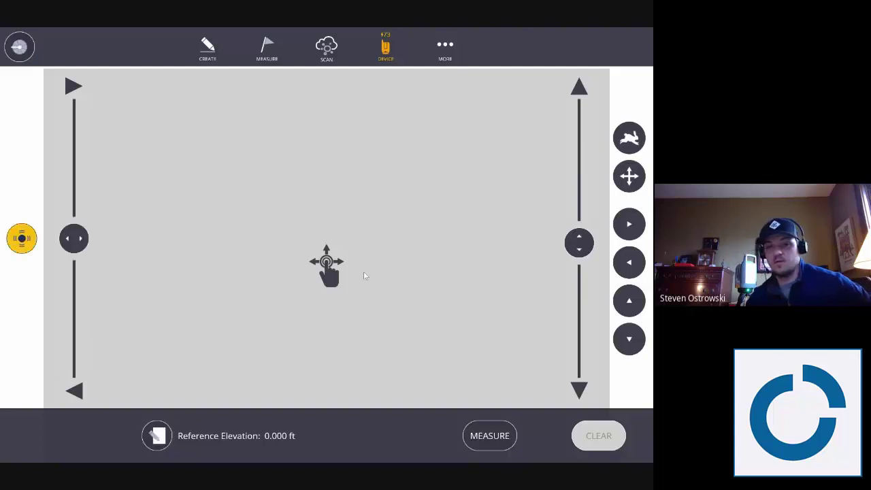
drag(579, 243, 574, 252)
click(479, 436)
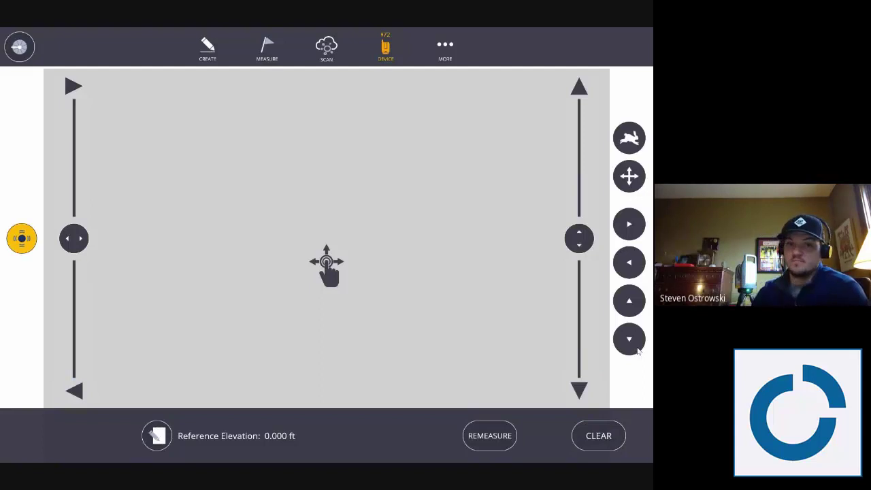
Start a low-range fast-capture room scan from SCAN > Collect and dismiss the warning
click(327, 47)
click(324, 140)
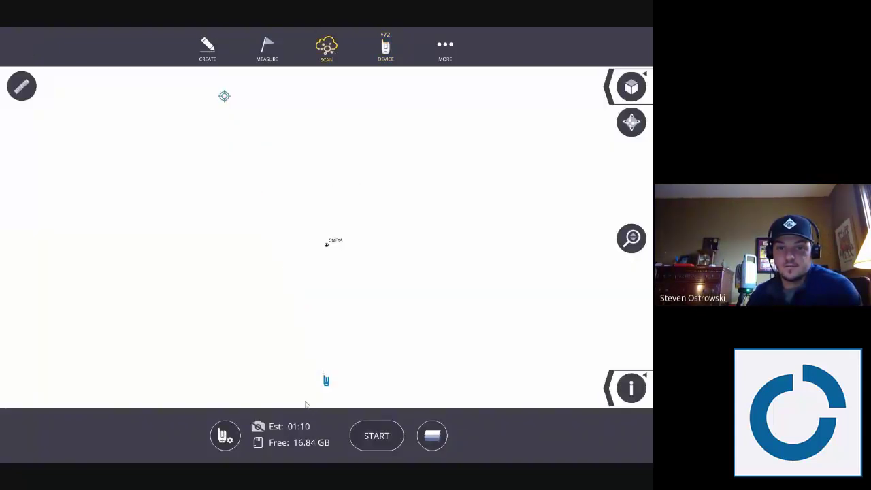
click(235, 443)
click(225, 436)
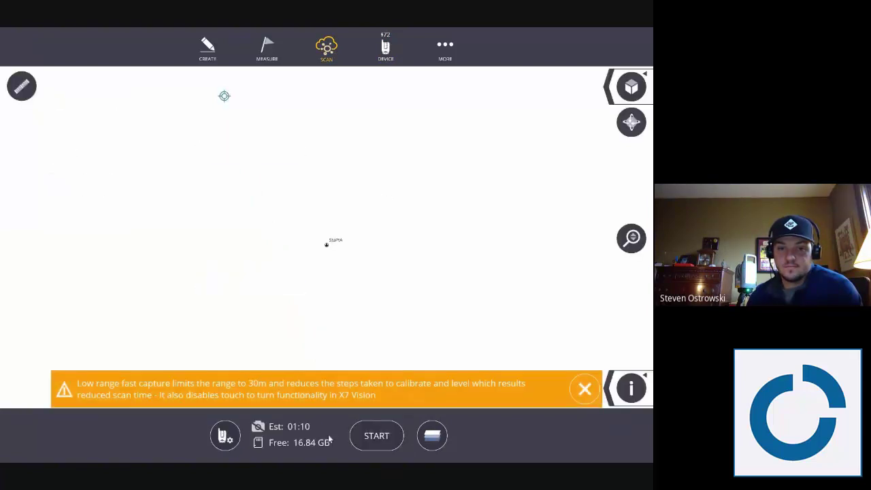
click(384, 437)
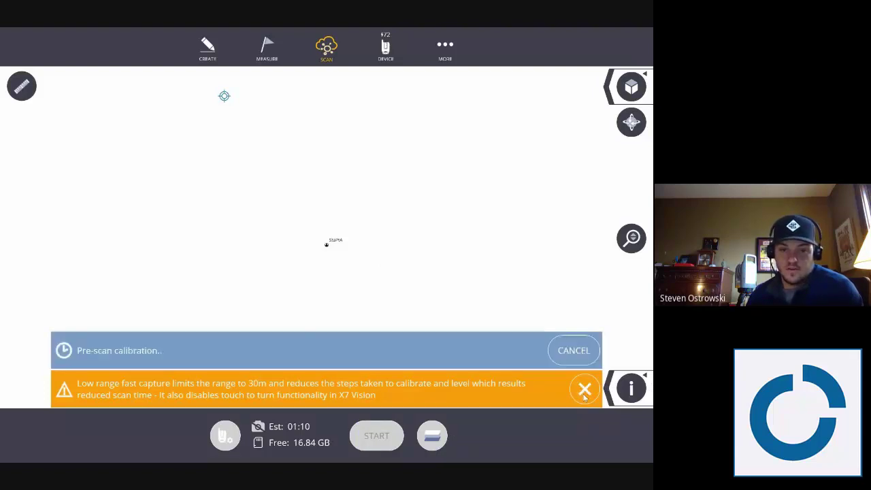
click(584, 394)
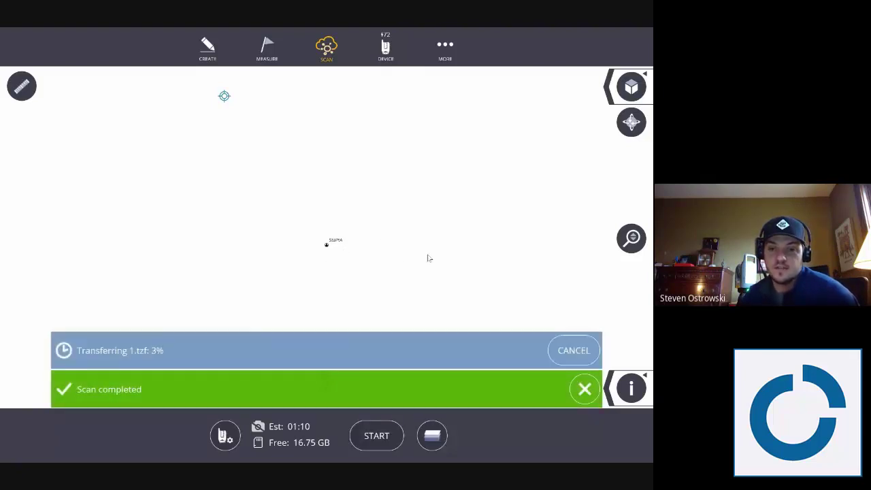
Zoom out and switch to 3D view so the transferred point cloud loads
scroll(273, 233, down, 2)
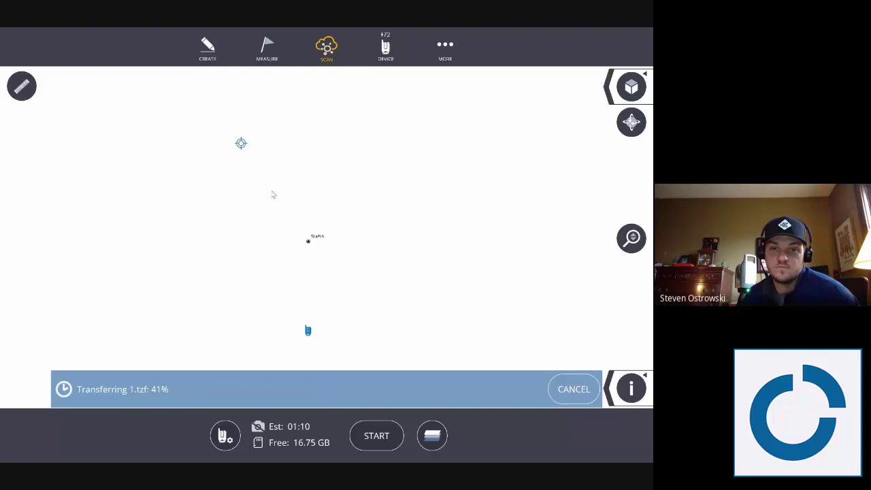
click(631, 86)
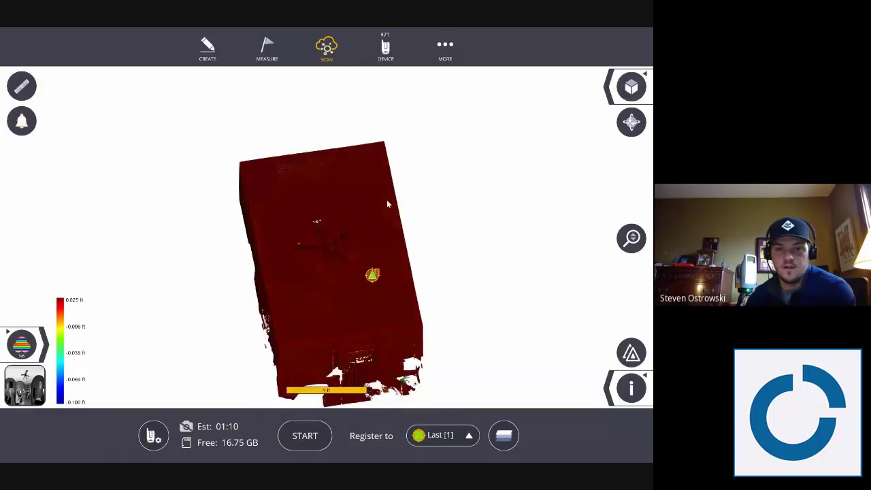
Return to top view and colour the point cloud by elevation via MORE > MAP
click(631, 86)
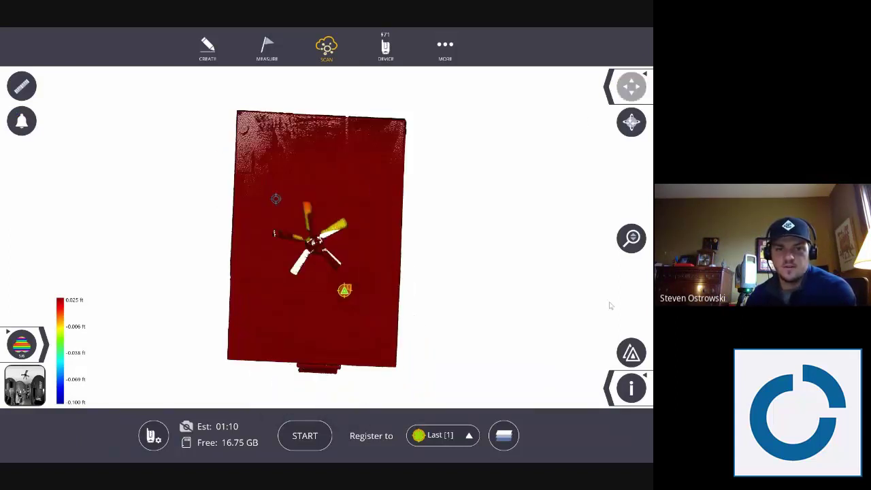
click(45, 346)
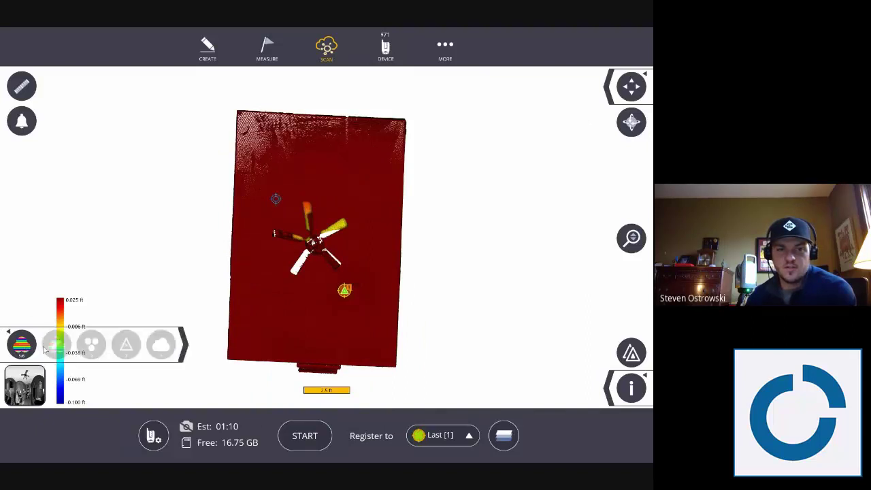
click(182, 346)
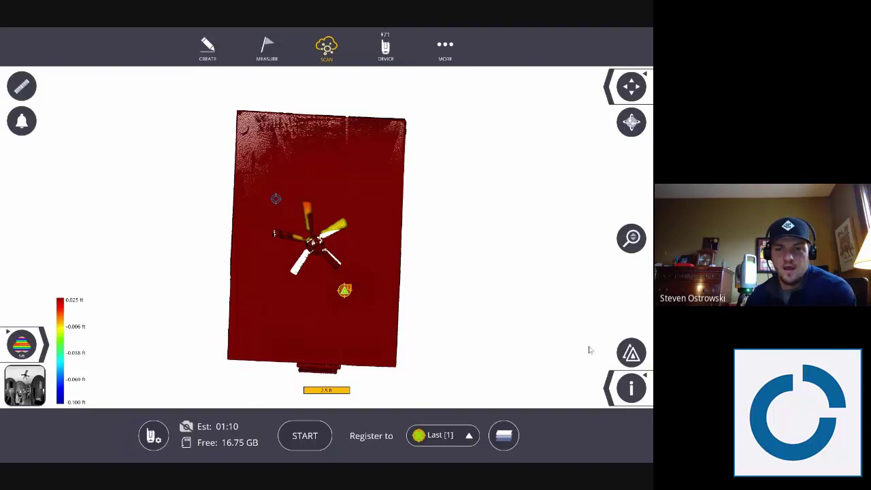
click(612, 387)
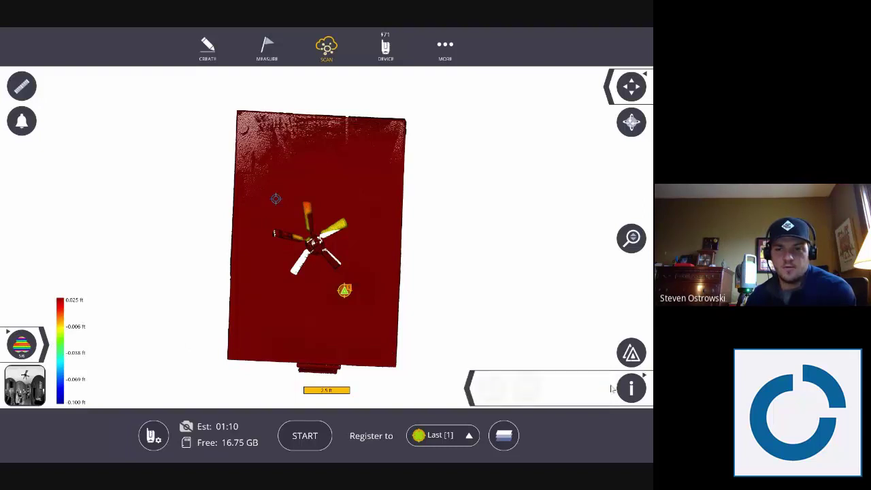
click(445, 46)
click(336, 138)
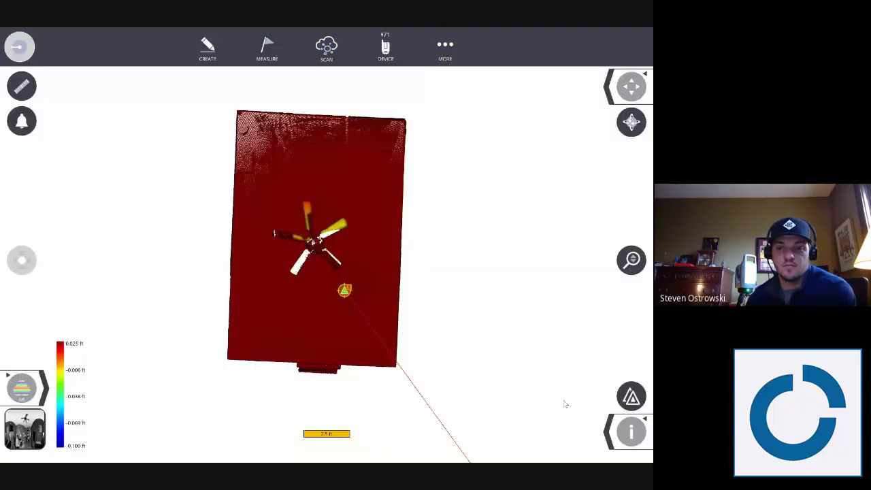
click(42, 385)
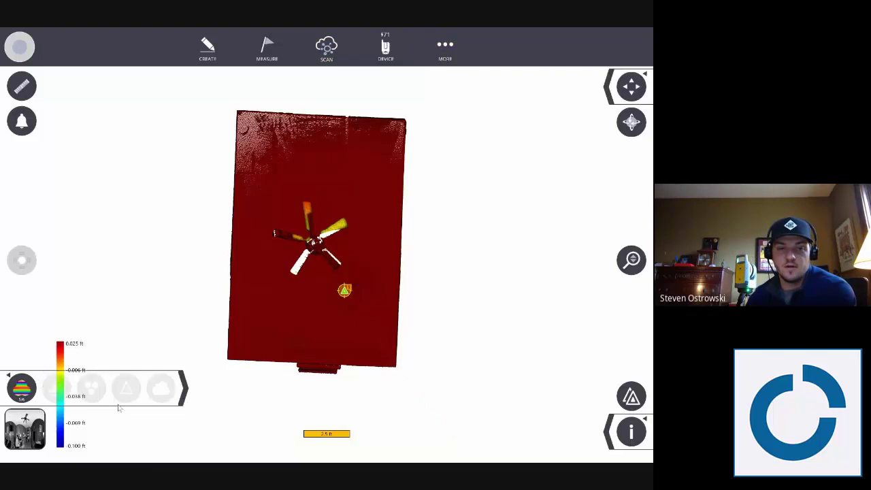
click(163, 390)
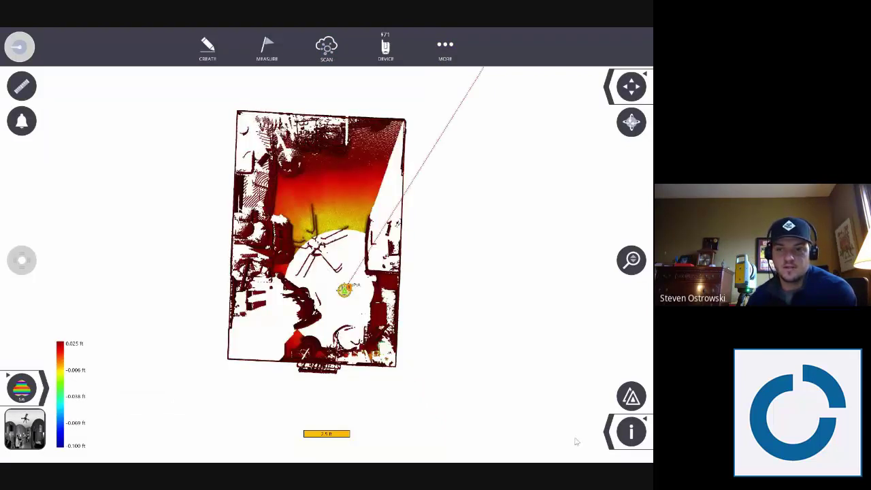
Add a section box trimmed down to the floor in side view, then open the elevation tool
click(608, 431)
click(528, 434)
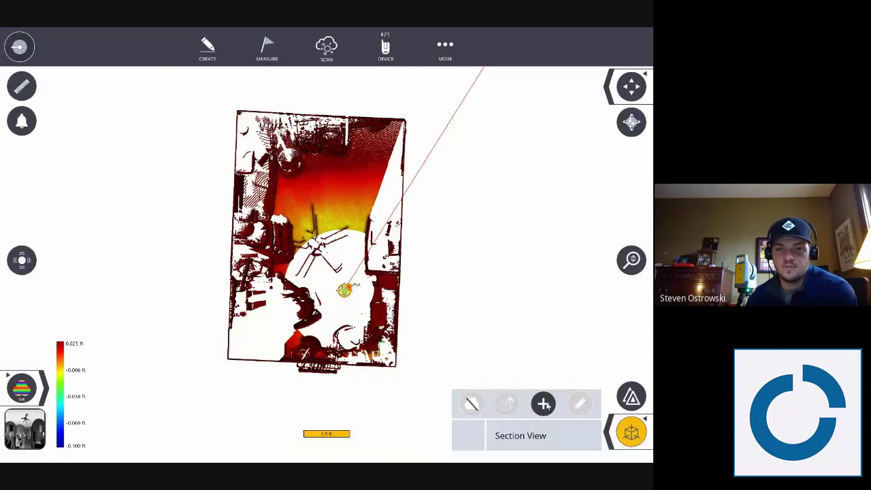
click(545, 404)
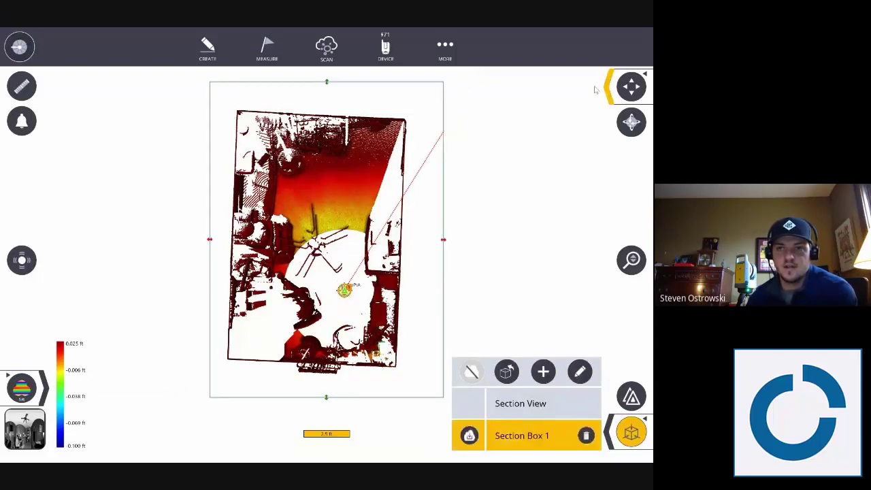
click(630, 86)
click(528, 87)
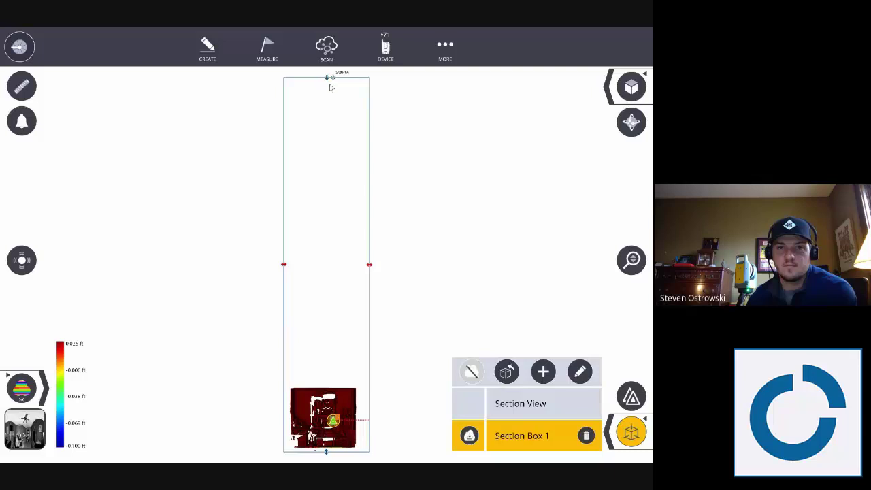
drag(328, 77, 327, 409)
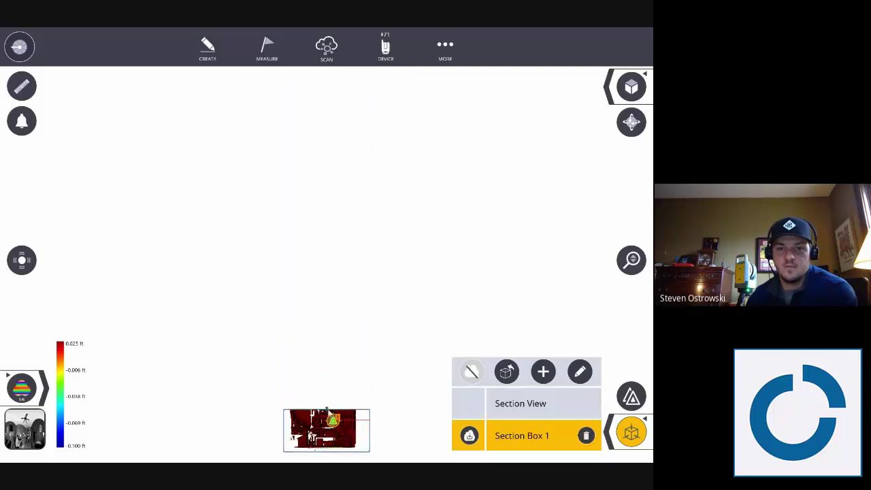
click(631, 86)
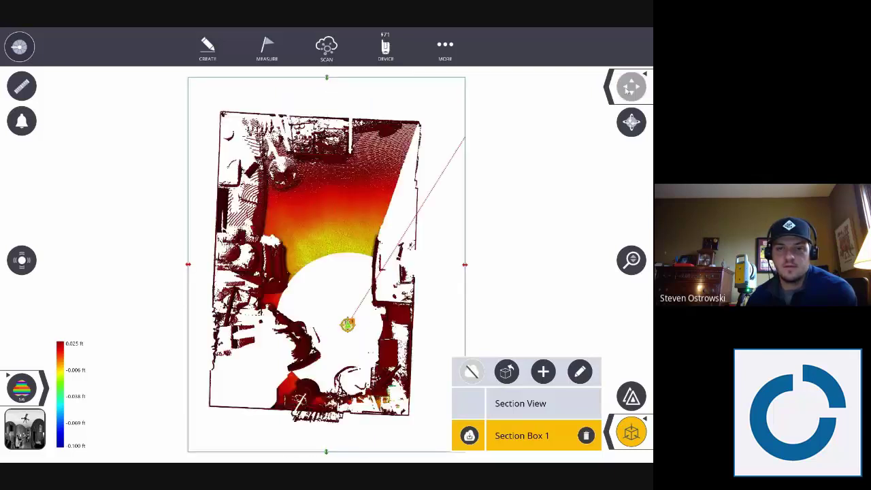
click(43, 387)
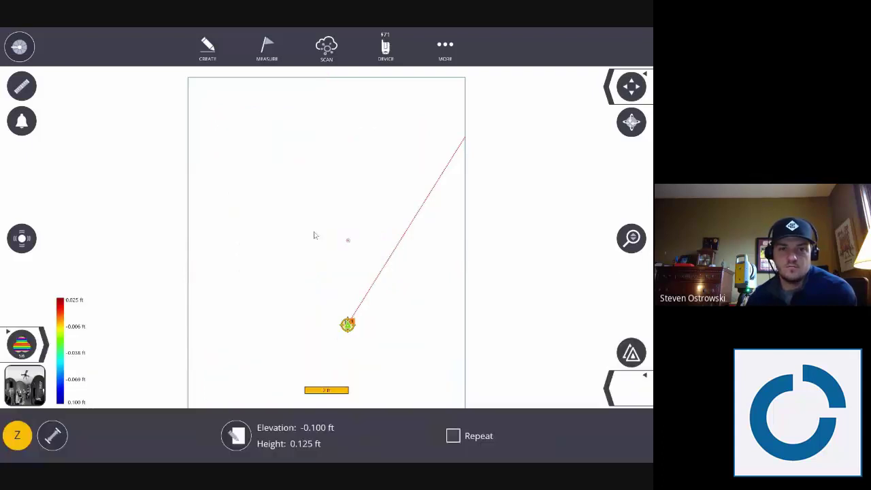
Pick a floor point in the scan as the reference elevation and accept it
click(56, 388)
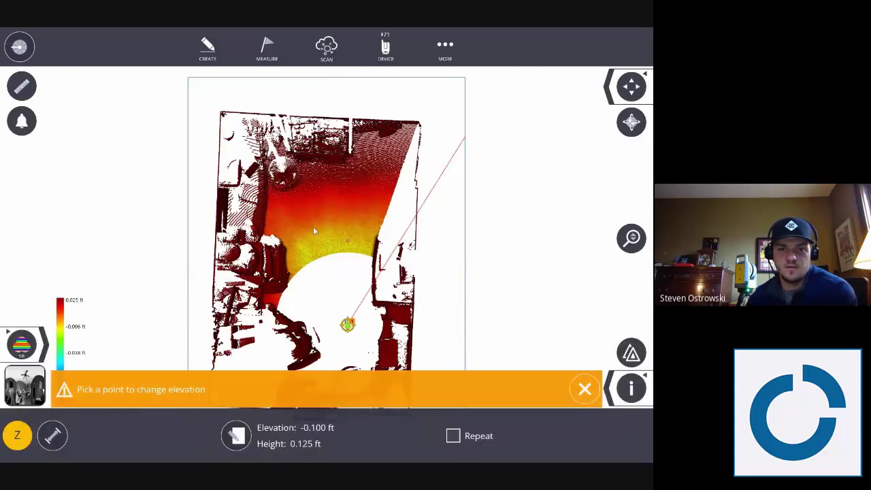
click(313, 226)
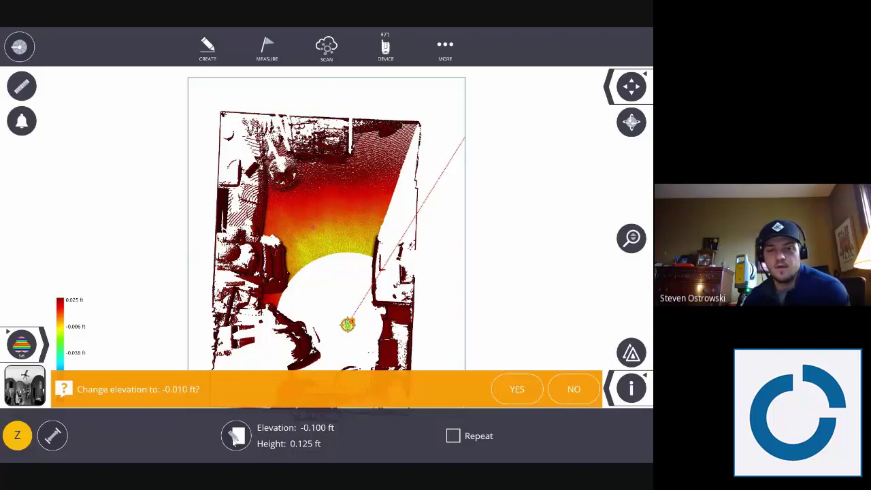
click(333, 201)
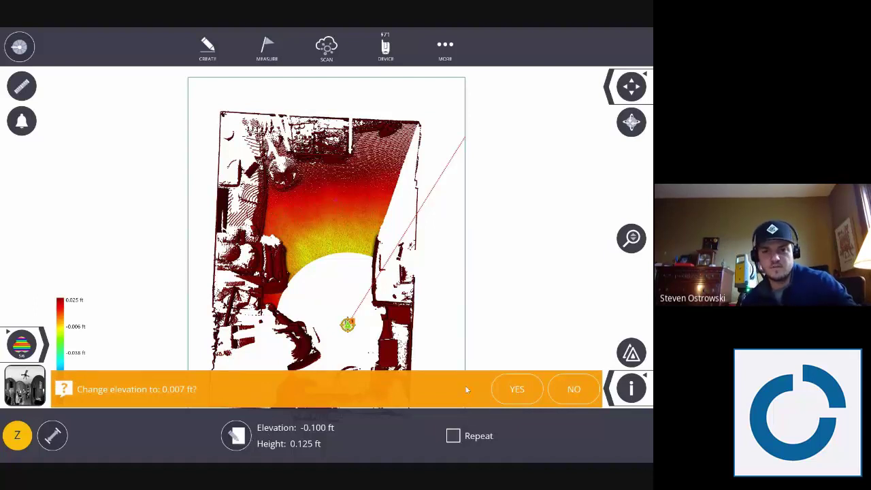
click(518, 389)
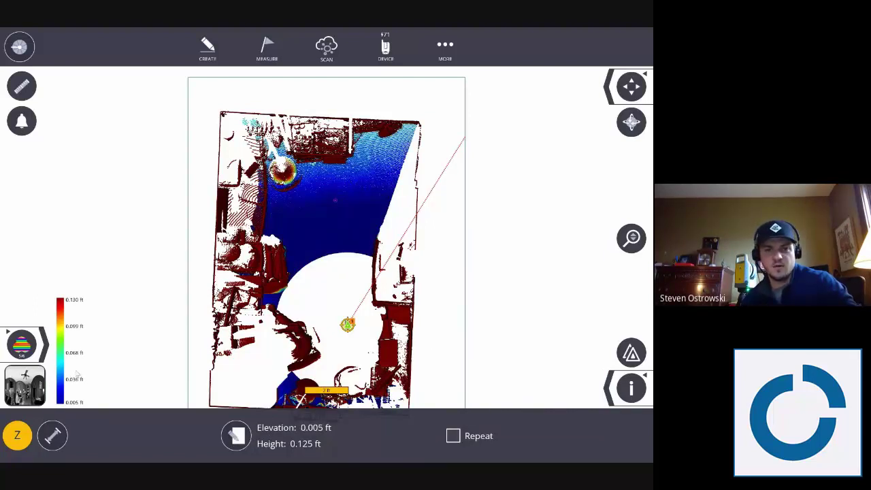
Change the elevation value to 0.015 ft and apply it
click(236, 436)
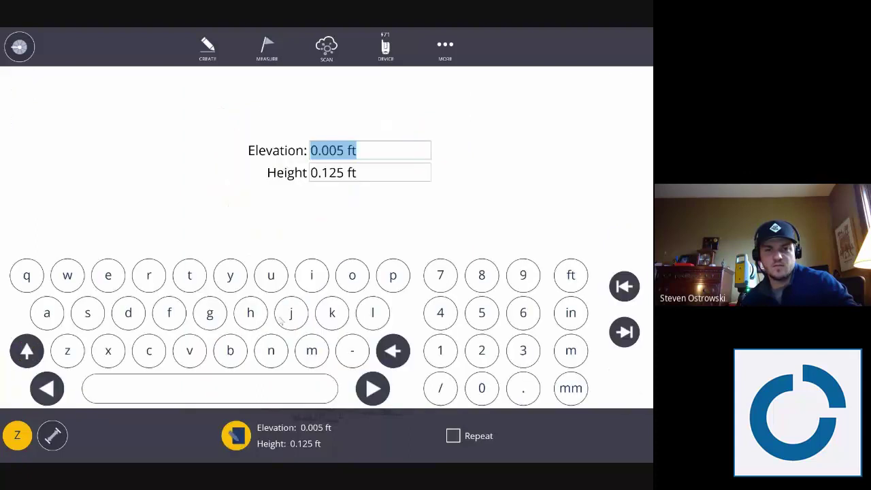
click(340, 150)
key(BackSpace)
text(1)
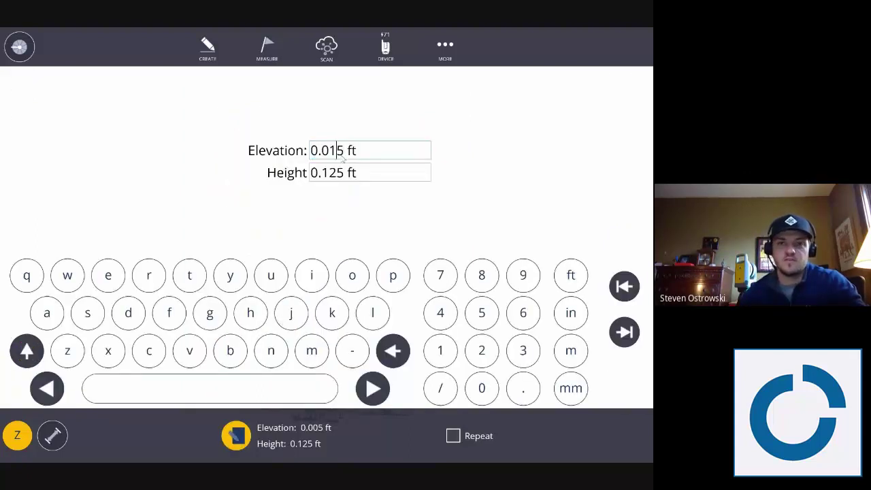
click(231, 437)
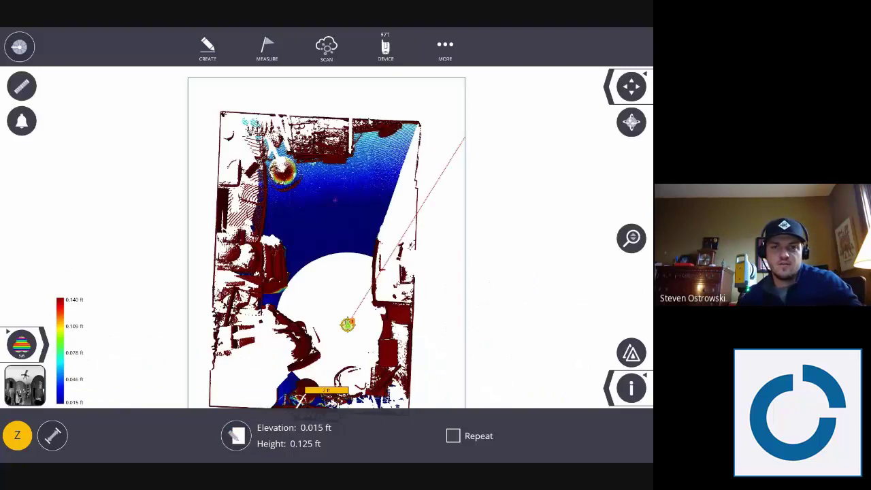
Raise the elevation value to 0.115 ft and apply it
click(238, 436)
click(330, 150)
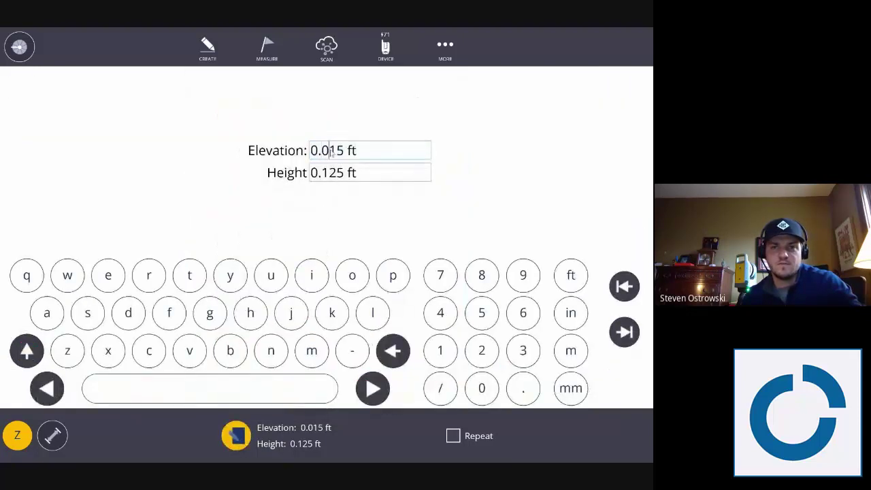
key(BackSpace)
text(1)
click(237, 436)
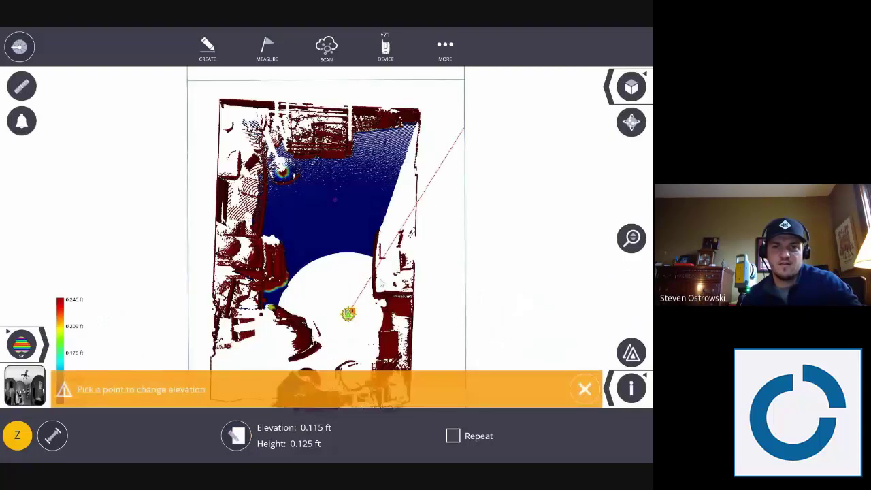
Tilt the scan into an oblique view and make the elevation value negative
drag(295, 226, 169, 453)
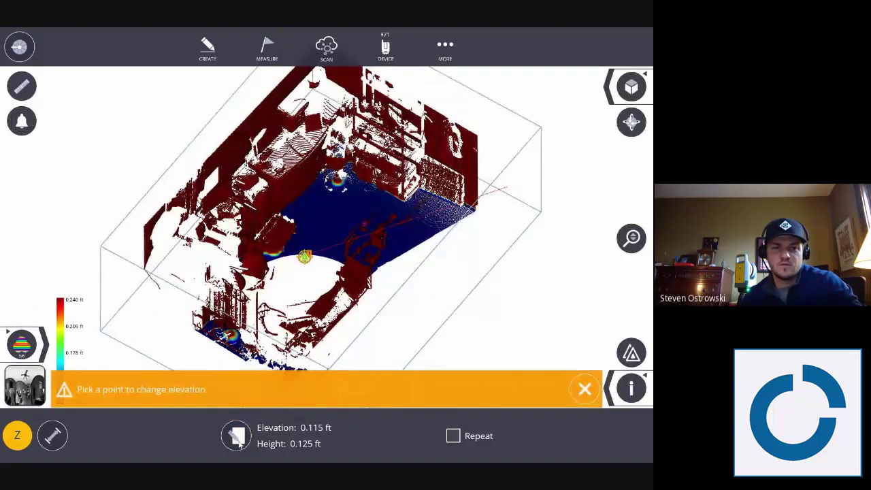
click(237, 436)
click(327, 152)
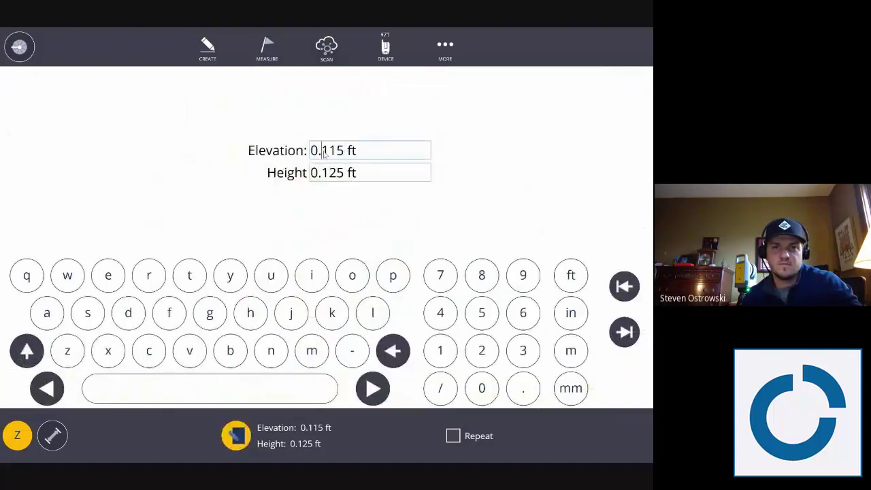
drag(322, 154, 347, 155)
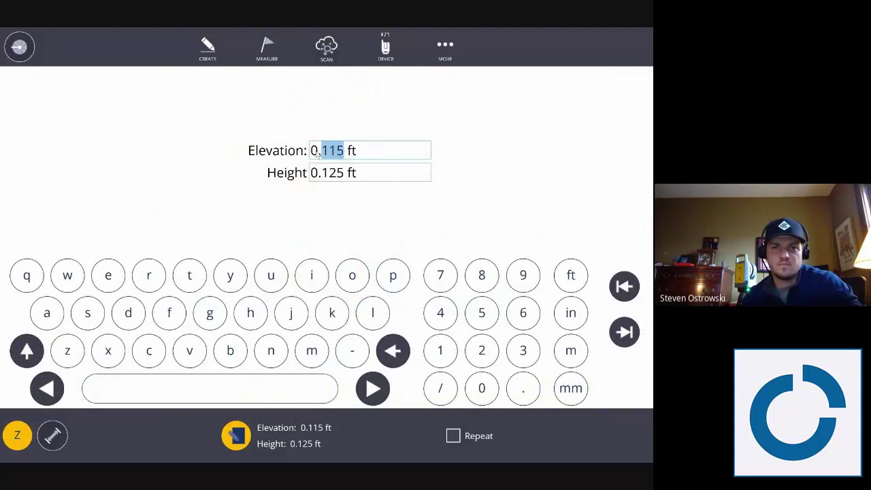
click(311, 151)
text(-)
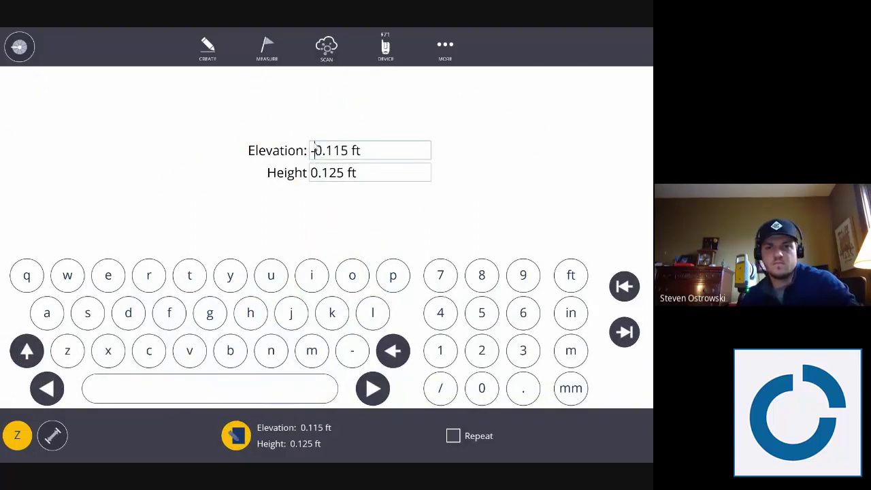
drag(329, 151, 343, 151)
text(0)
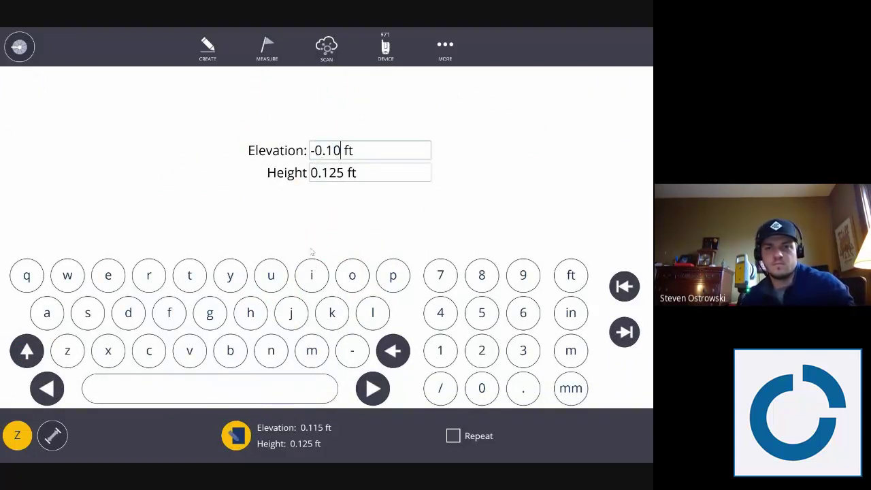
click(230, 440)
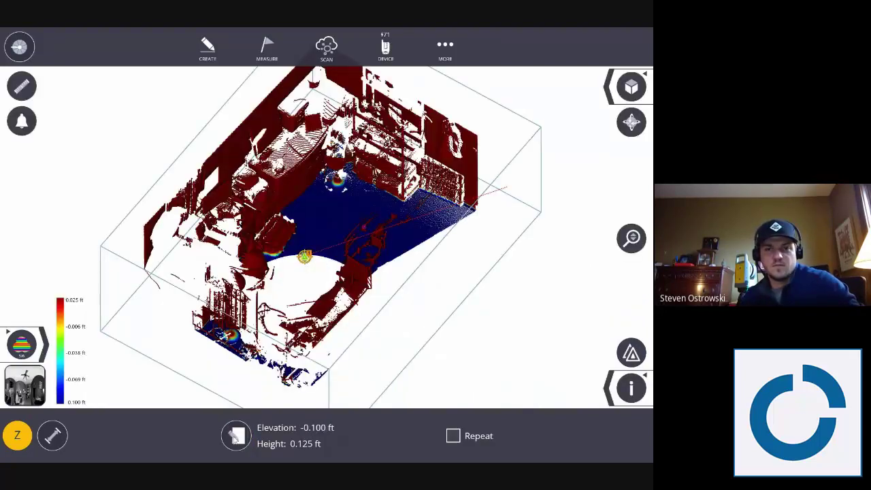
Correct the reference elevation to -0.050 ft and confirm it
click(235, 439)
click(235, 439)
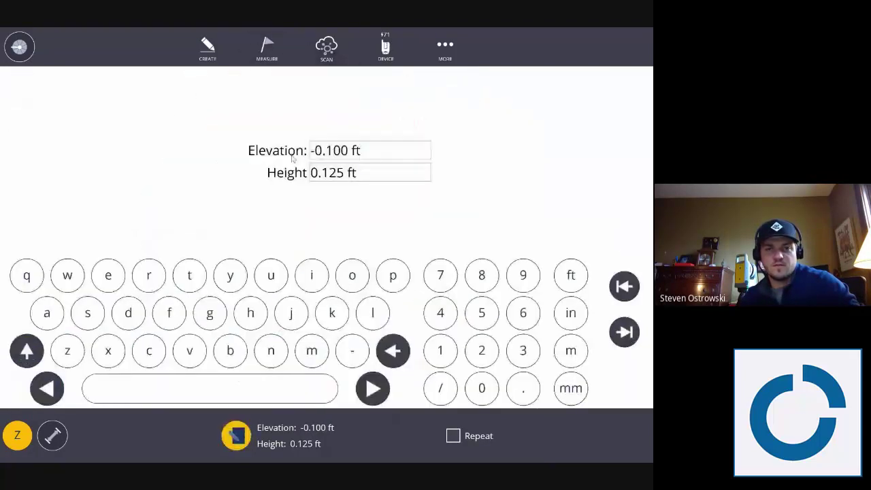
click(306, 150)
click(332, 152)
key(Left)
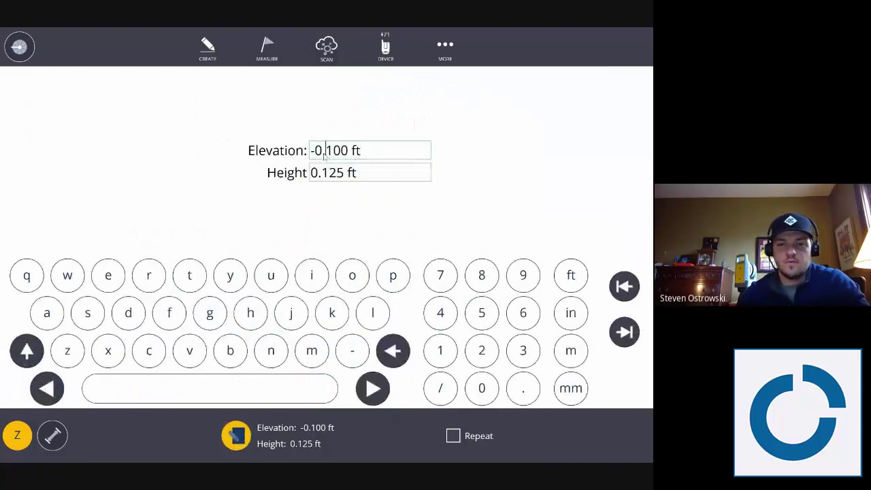
text(0)
key(Delete)
text(5)
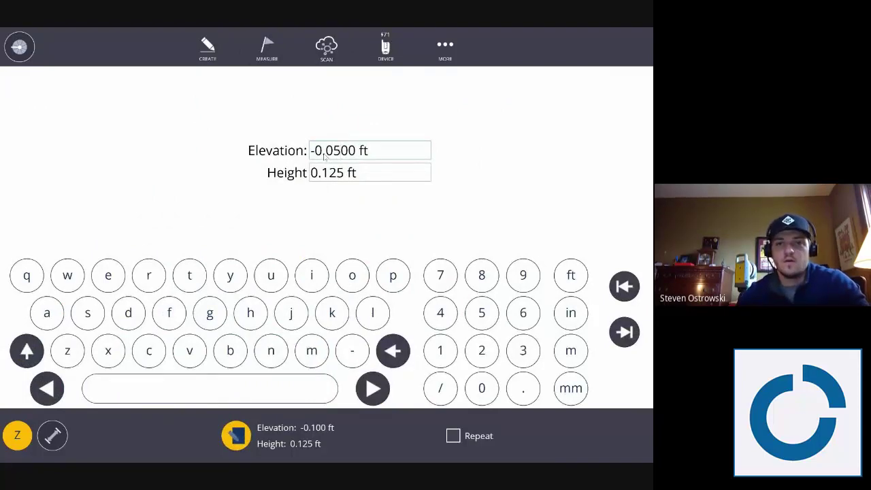
key(Delete)
click(239, 439)
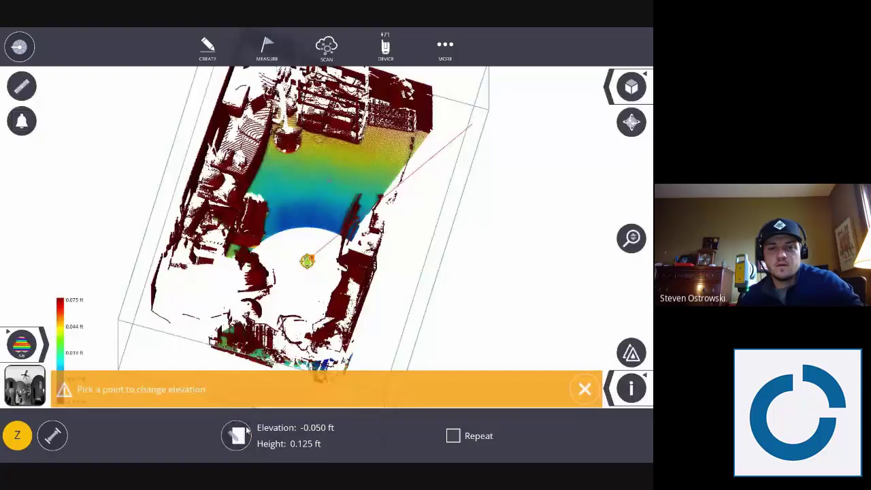
Dismiss the pick-point prompt and show the floor slice as a top-down plan with info enabled
drag(361, 194, 353, 193)
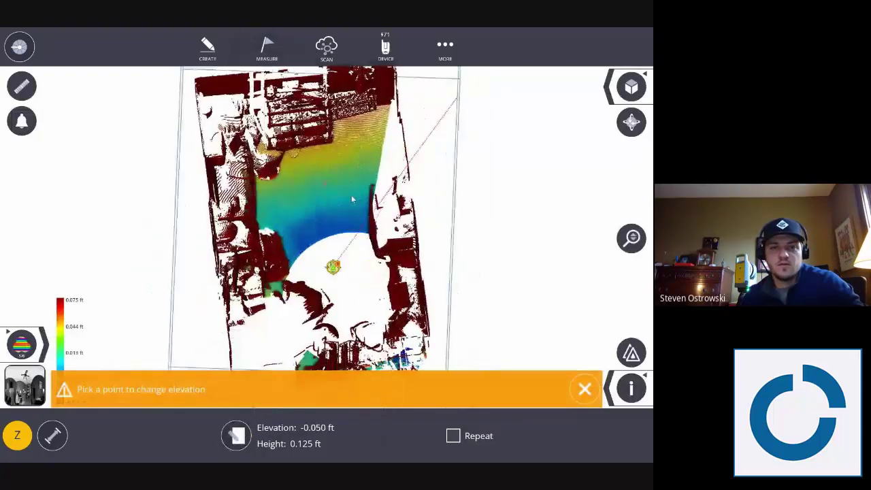
click(584, 388)
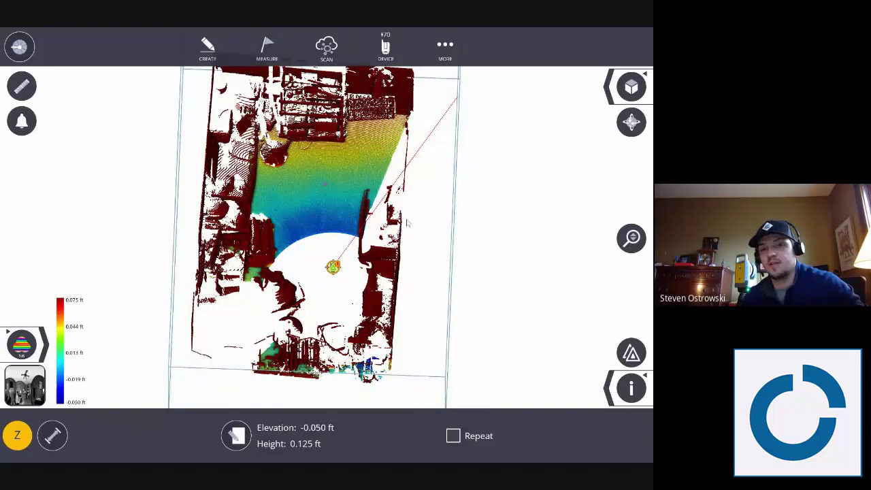
drag(355, 195, 372, 190)
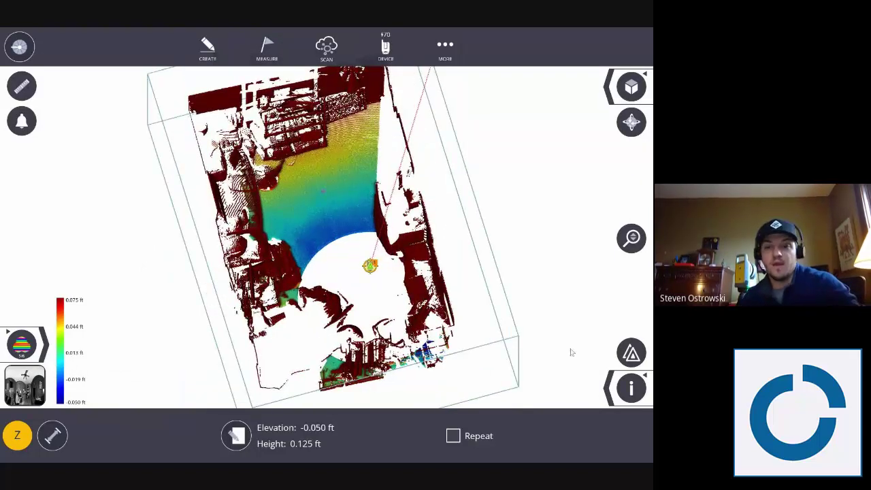
drag(314, 175, 320, 165)
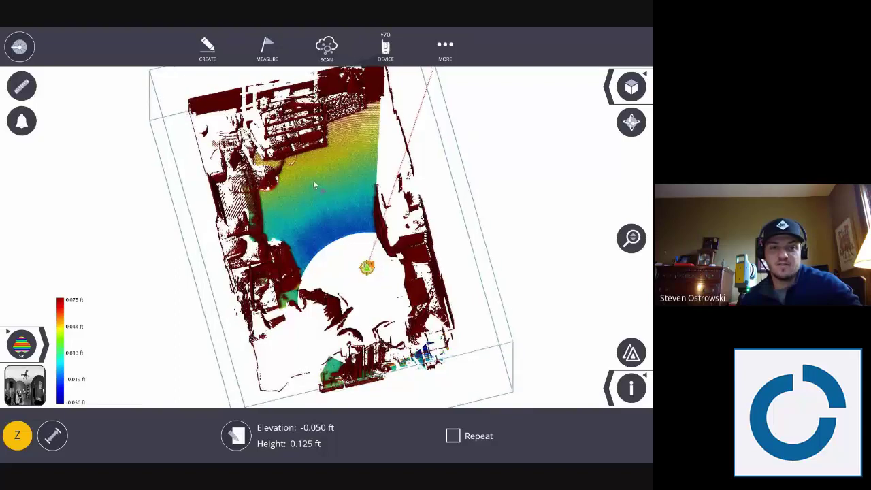
scroll(319, 161, up, 5)
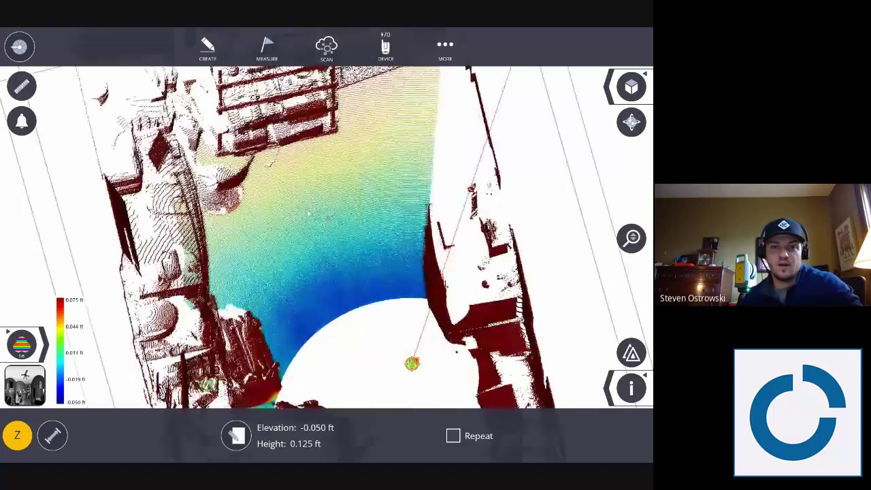
click(631, 86)
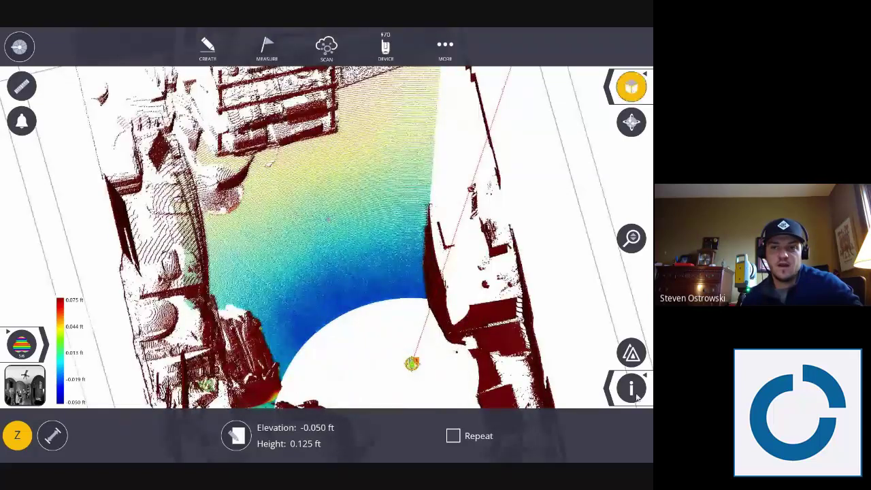
click(631, 388)
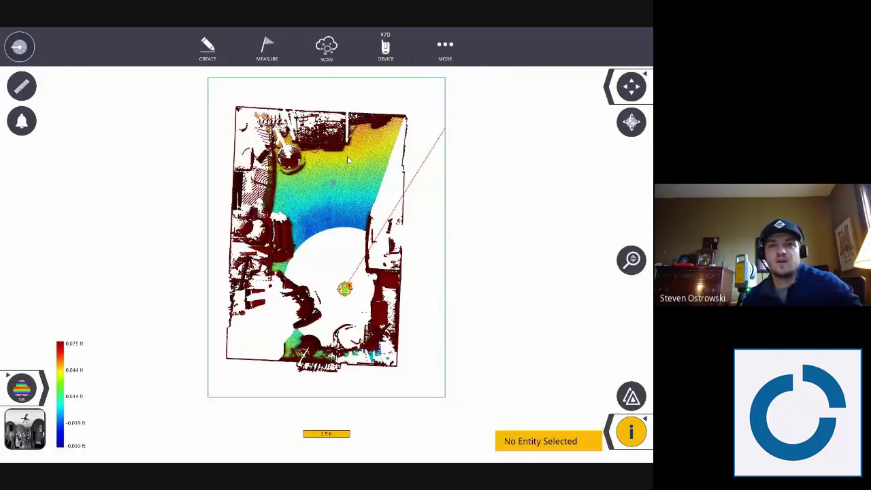
Create points StaPtA2 and StaPtA3 at two picked floor spots using the info panel
click(348, 155)
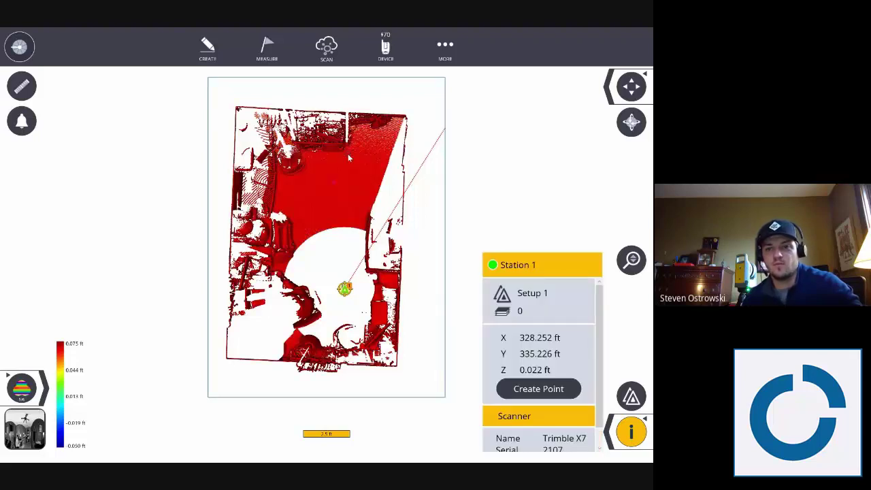
click(545, 395)
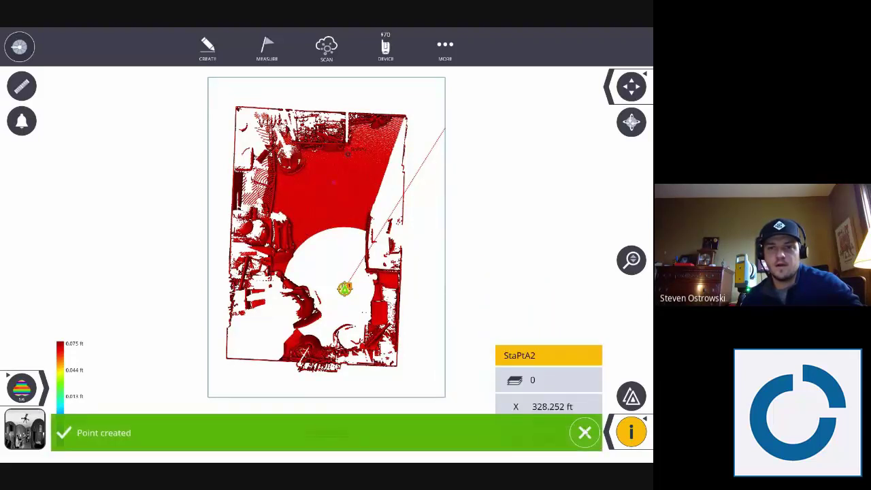
click(634, 441)
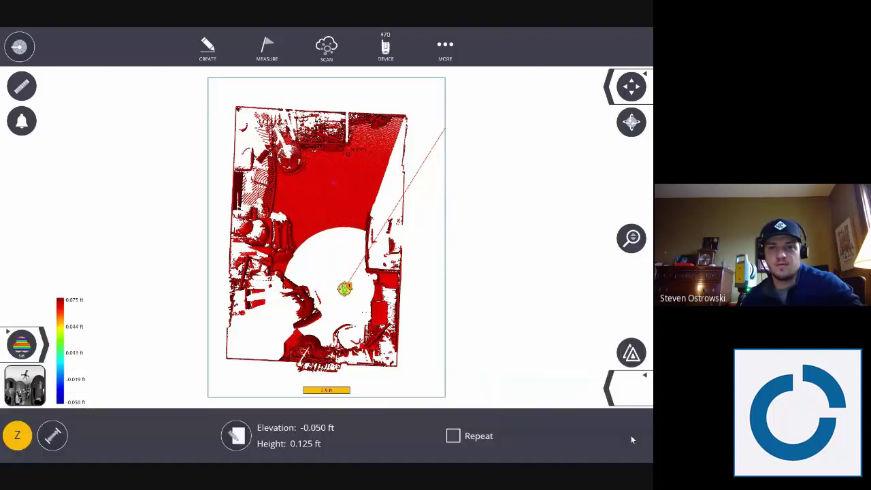
click(316, 163)
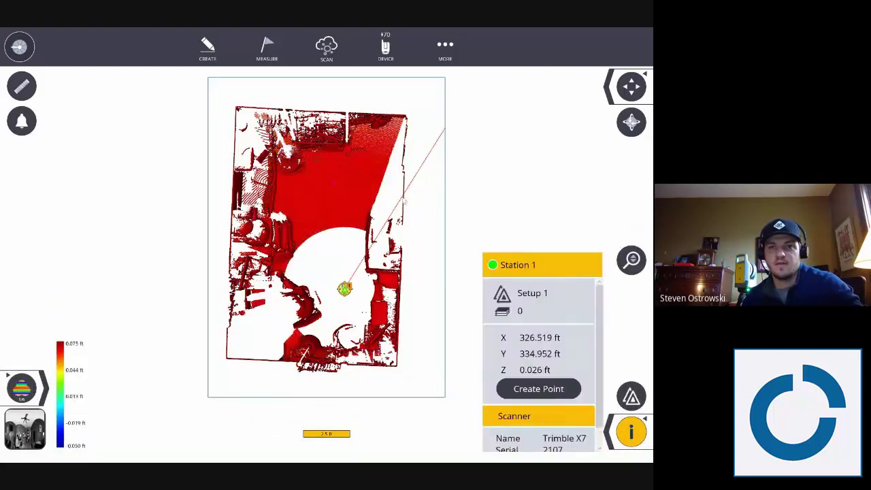
click(523, 389)
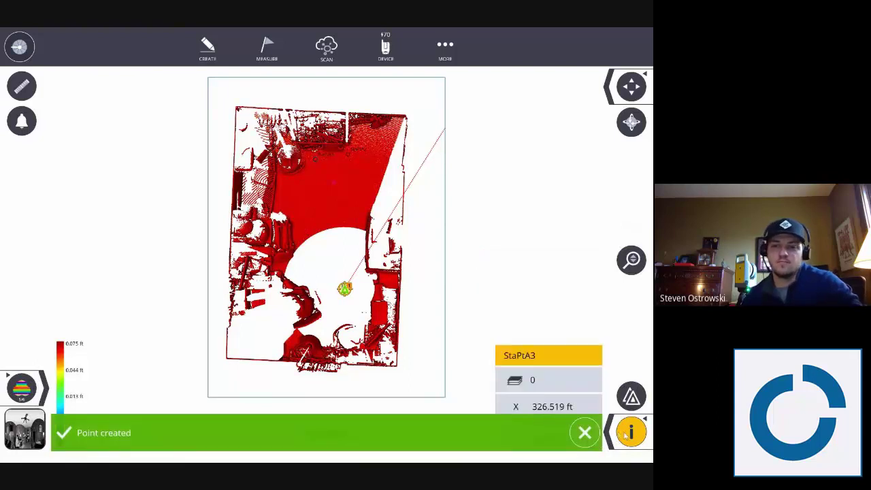
click(617, 435)
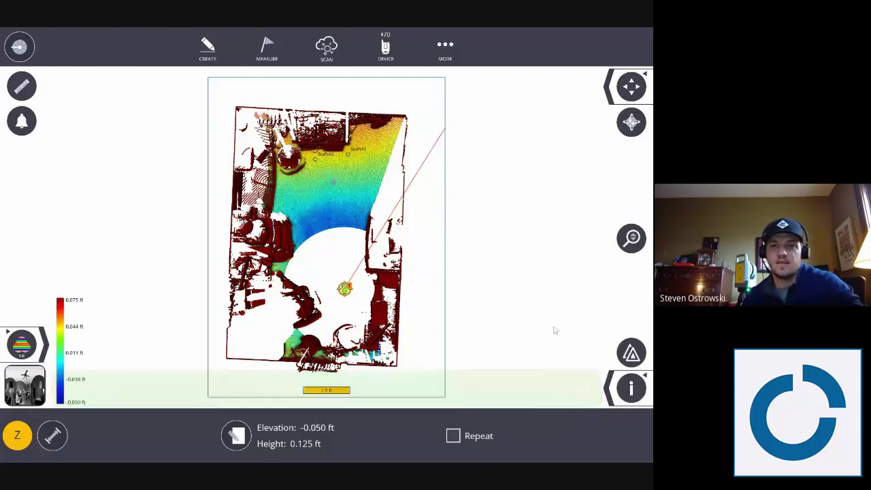
Enter Measure > Lay Out, dismiss the out-of-level warning, and aim the instrument at the target
click(267, 46)
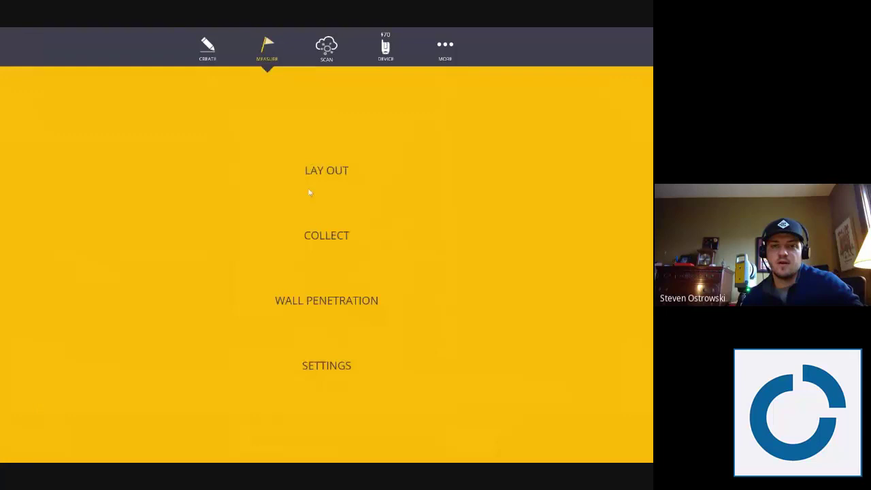
click(400, 174)
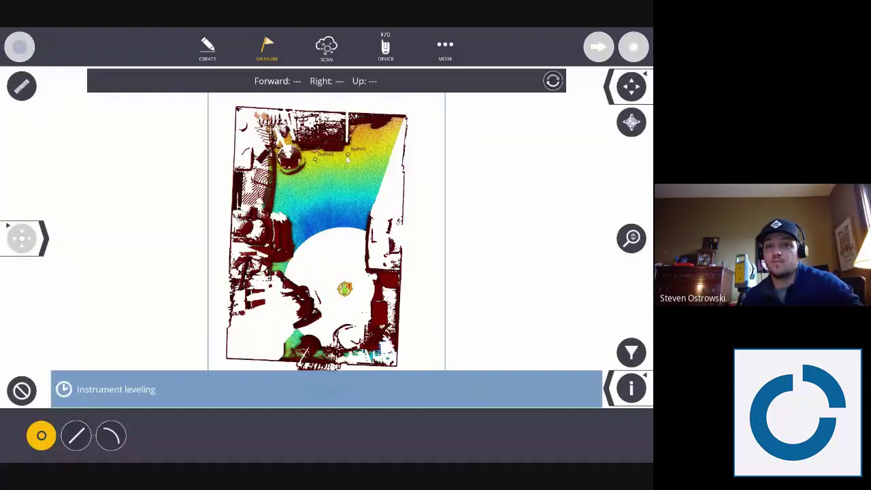
click(587, 350)
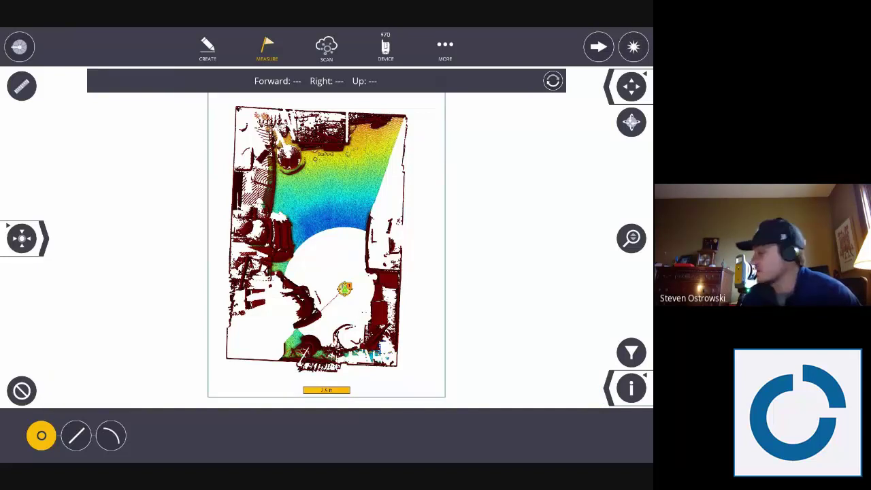
click(315, 159)
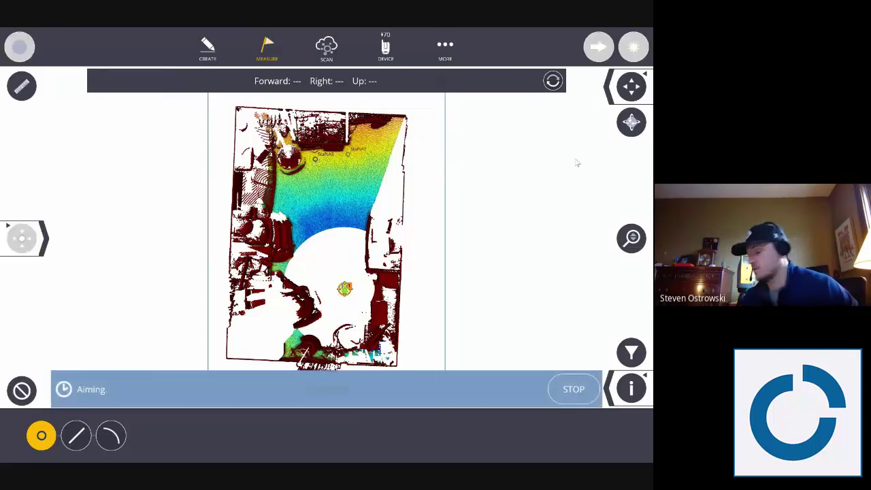